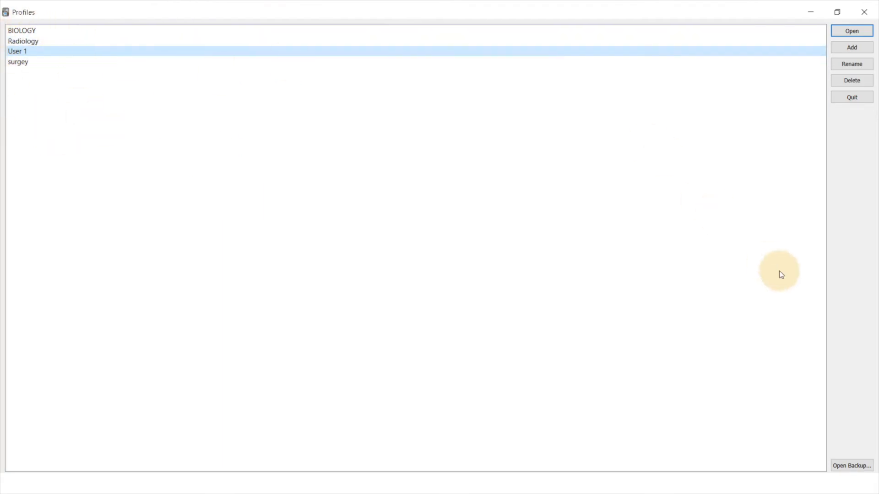
Create a profile named Medicine and open it.
left_click(841, 48)
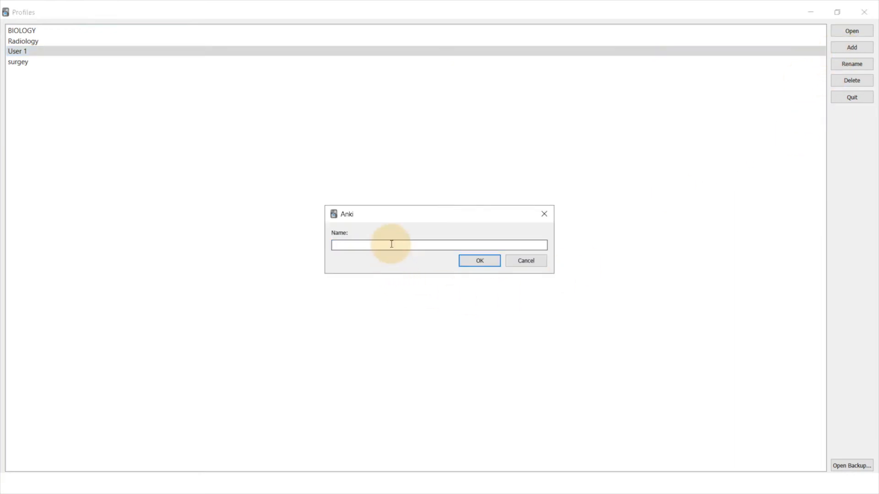
type("Medicine")
left_click(475, 261)
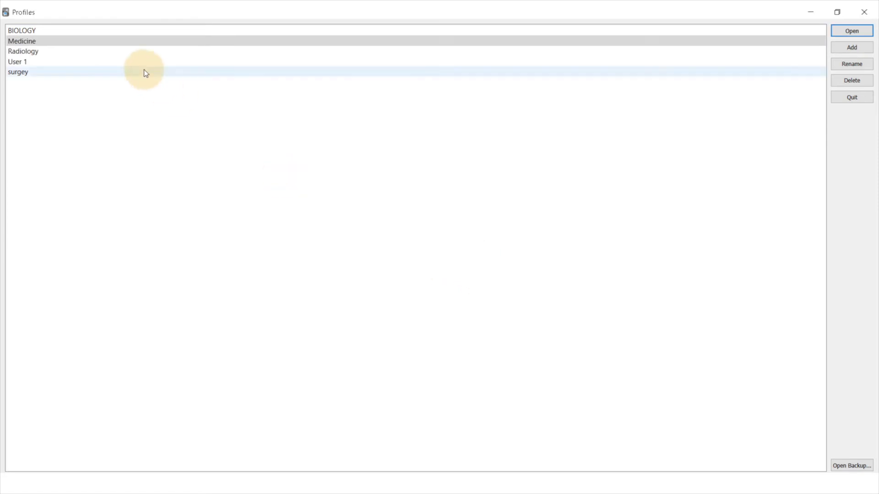
key("Return")
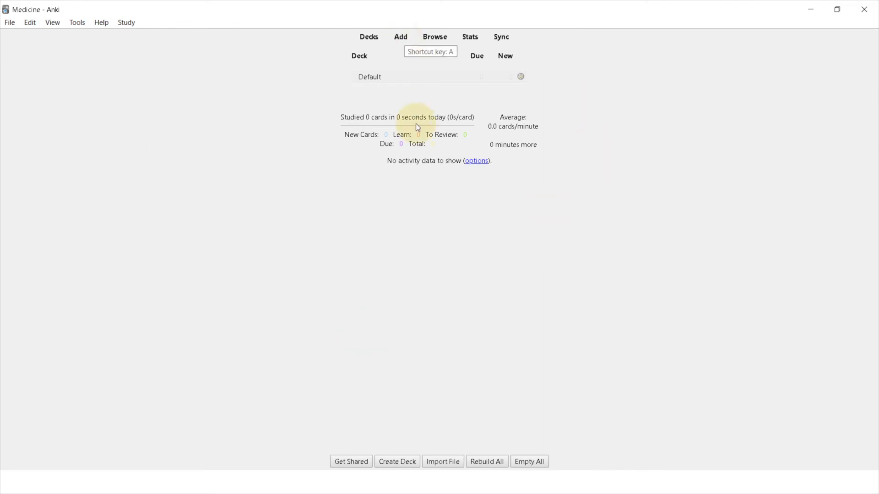
Start a new note, set its note type to Basic and maximize the note editor.
left_click(401, 40)
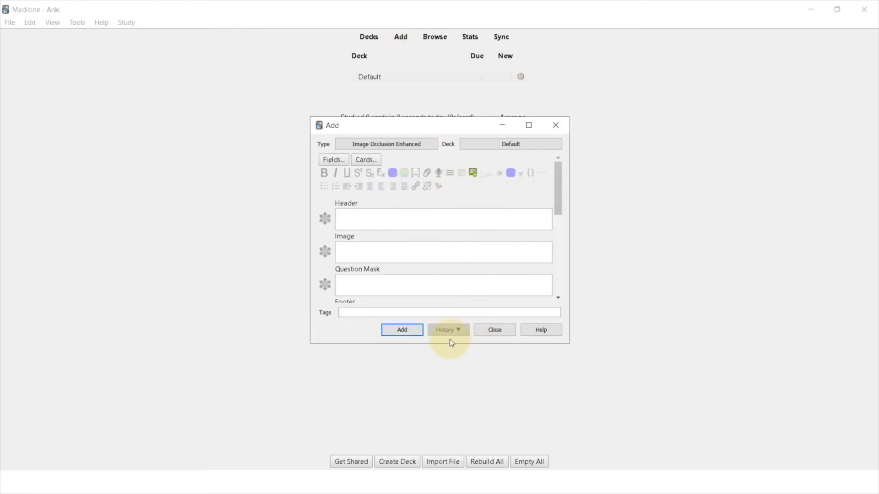
scroll(383, 242, "down", 1)
scroll(383, 241, "up", 1)
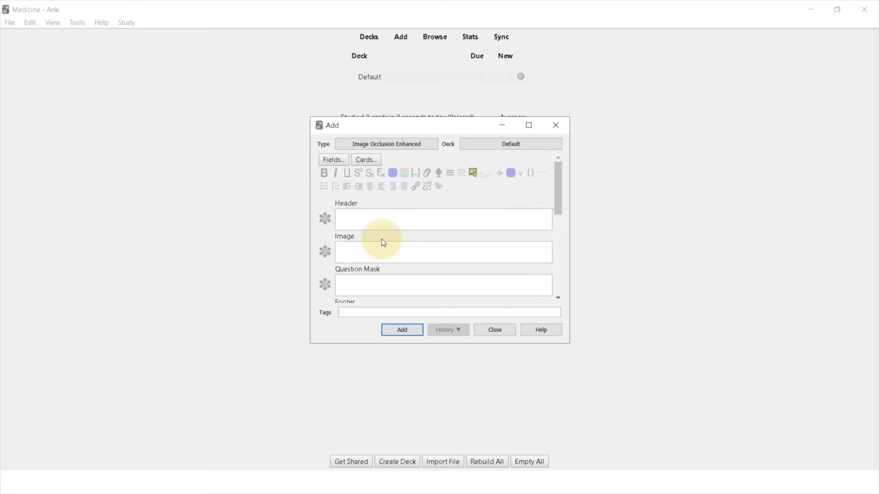
left_click(397, 146)
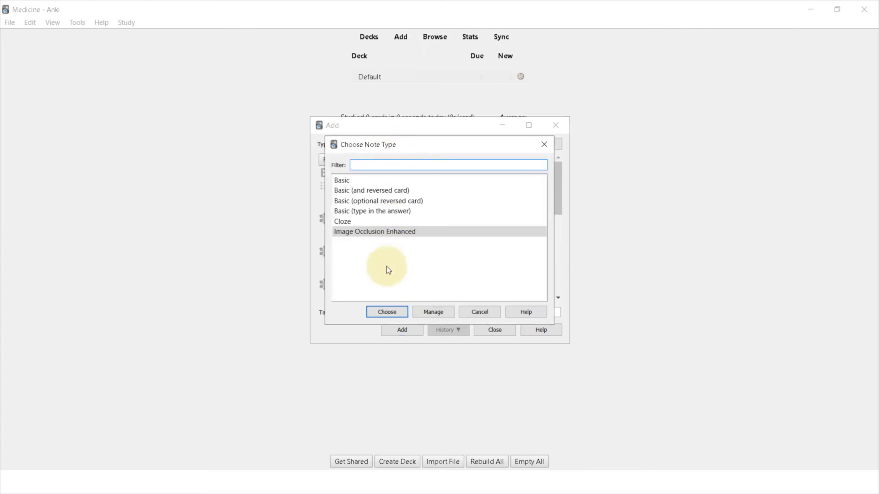
left_click(362, 184)
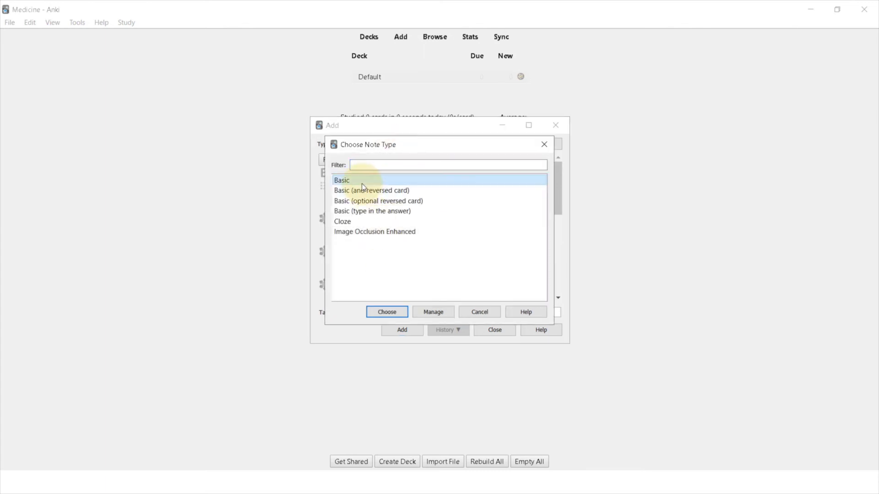
left_click(387, 311)
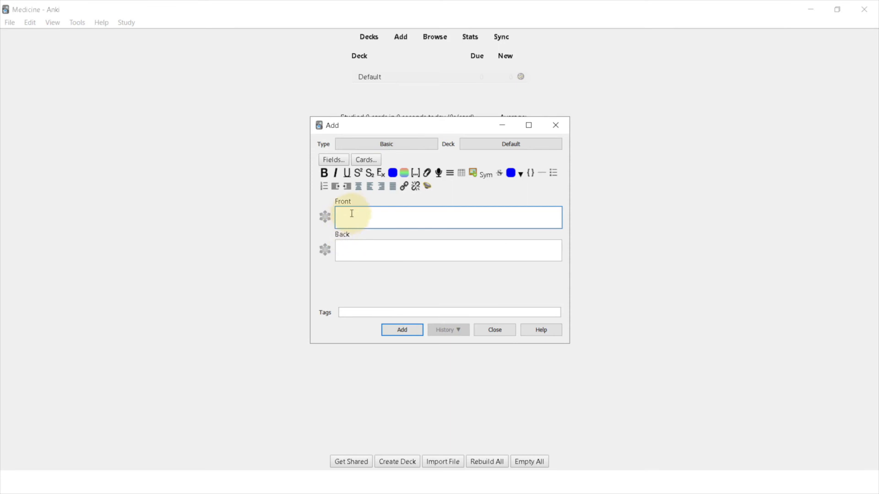
left_click(529, 125)
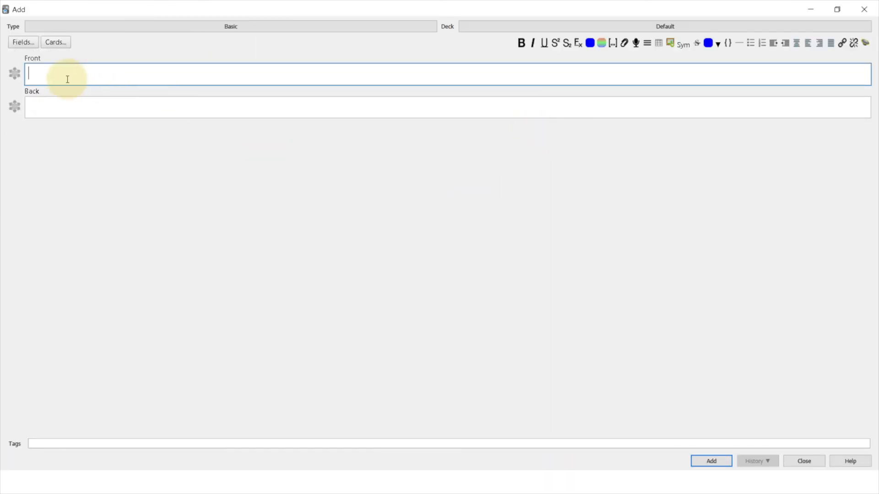
left_click(49, 103)
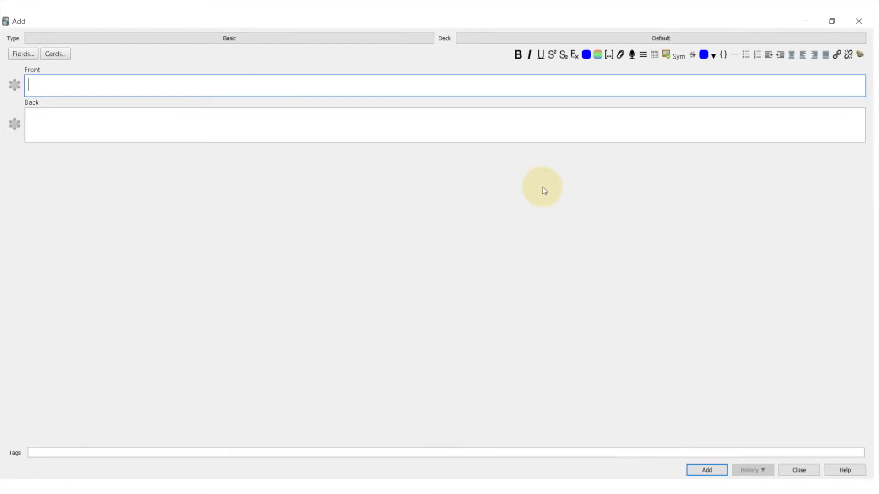
Create a new deck named Hand and assign it as the note's deck.
left_click(669, 40)
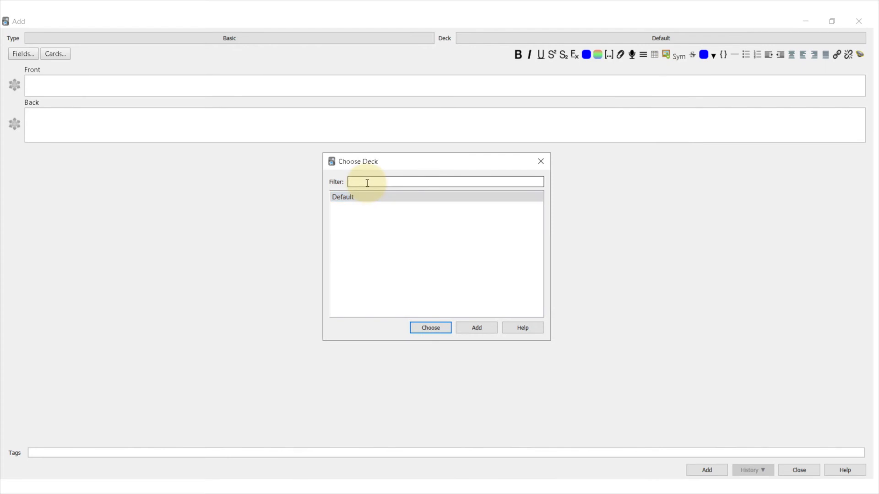
type("HAnd")
key("BackSpace")
key("BackSpace")
type("and")
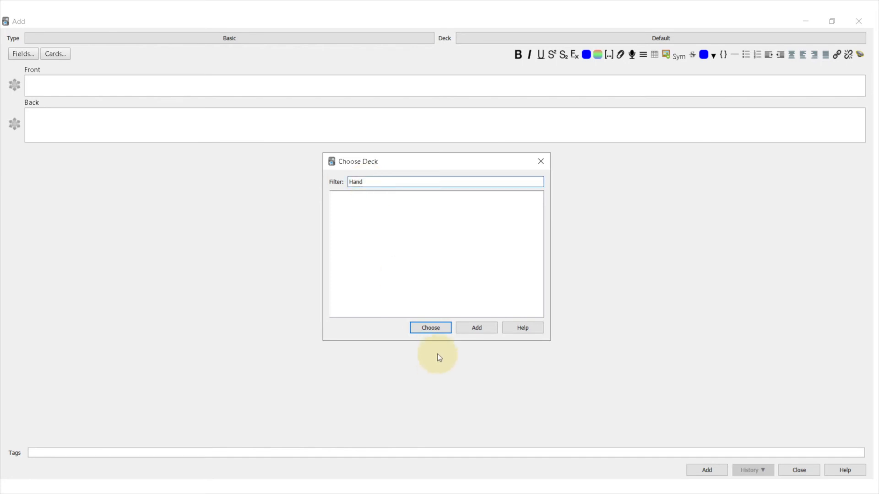
left_click(441, 329)
left_click(463, 269)
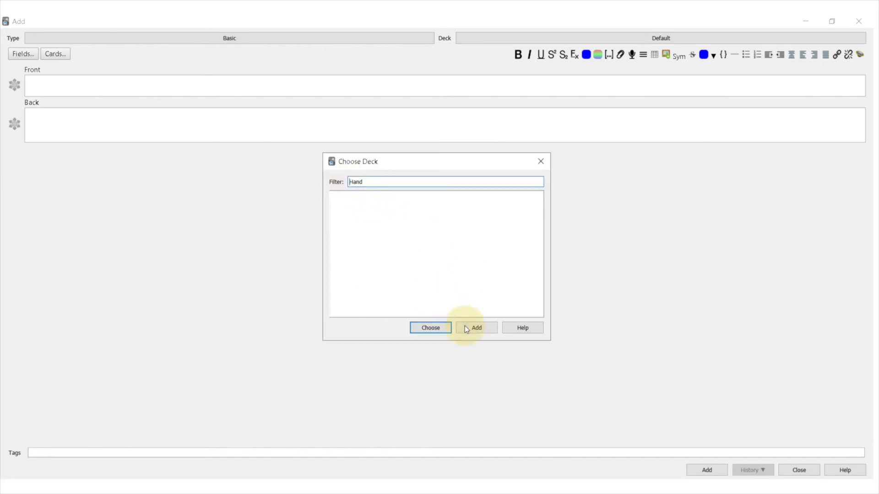
left_click(477, 328)
left_click(475, 269)
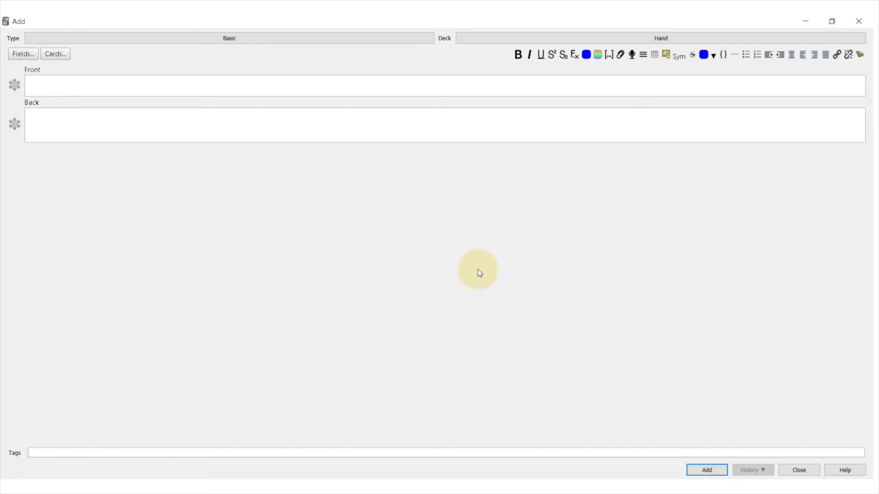
Enter "Anatomy of hand" as the front of the card.
left_click(314, 95)
type("Anatomy")
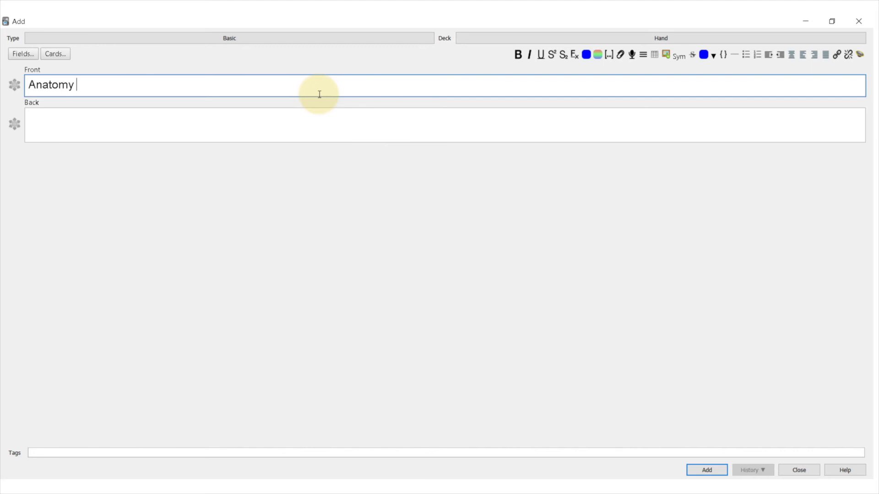
type(" of hand")
Copy the labelled HAND anatomy image from the Chrome image results and paste it into the card's back.
left_click(188, 125)
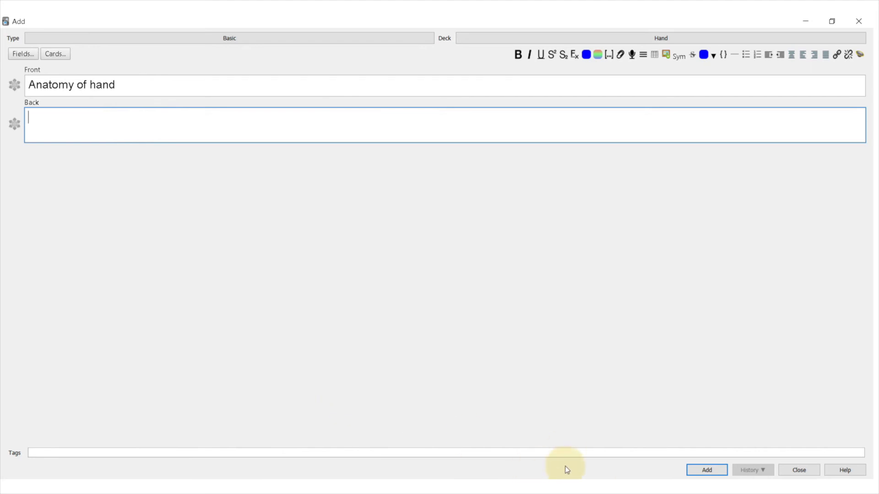
mouse_move(519, 492)
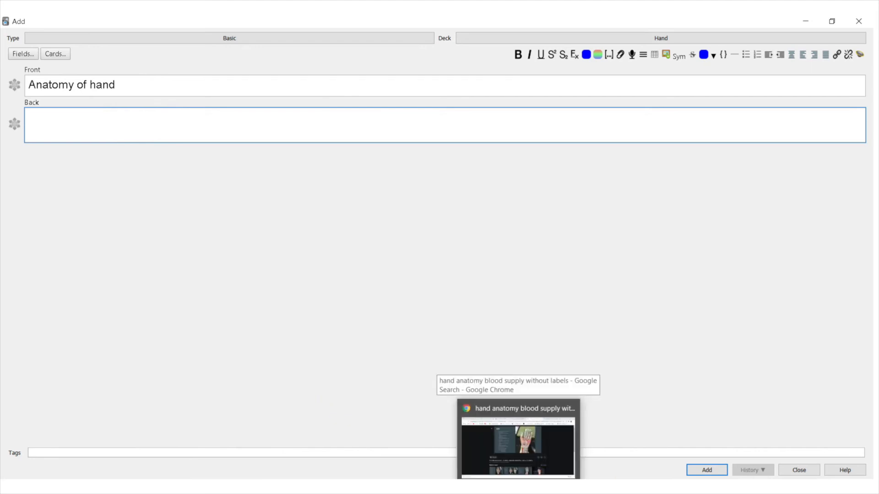
left_click(526, 436)
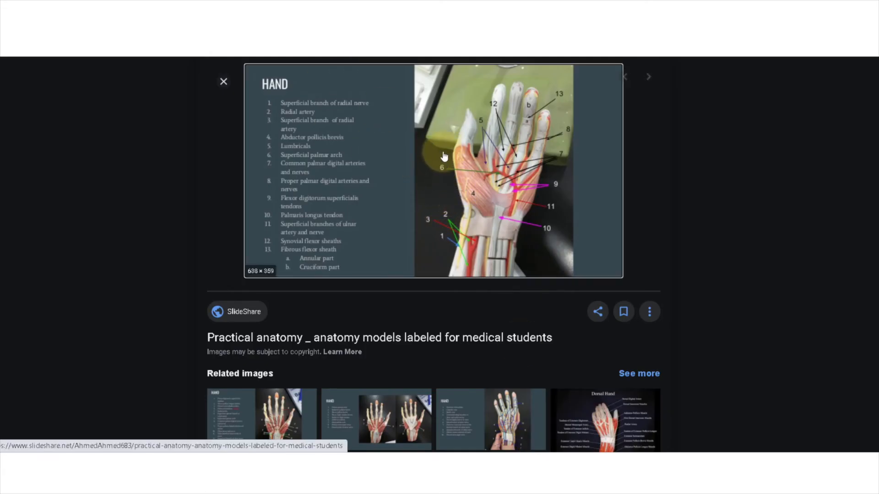
right_click(457, 135)
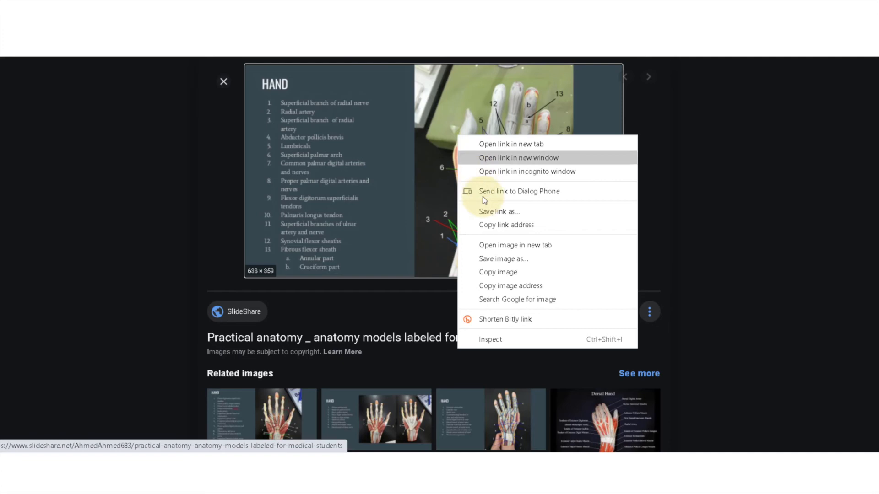
left_click(497, 272)
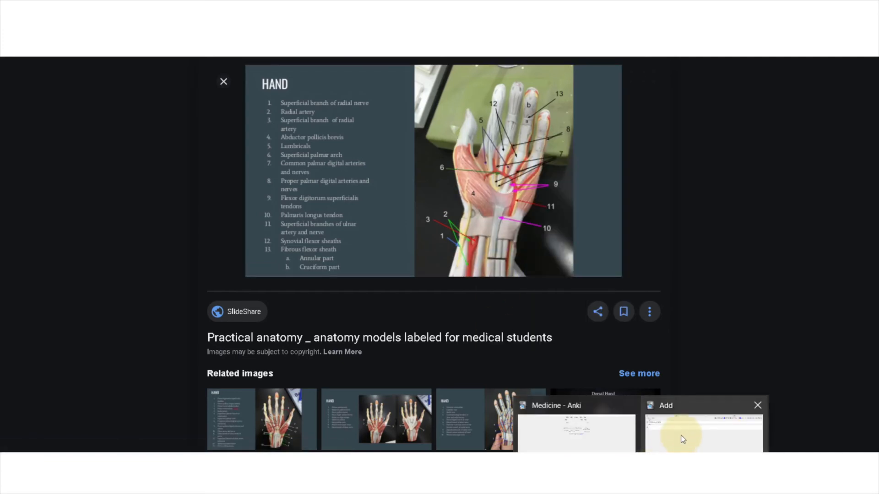
left_click(678, 433)
right_click(115, 103)
left_click(137, 131)
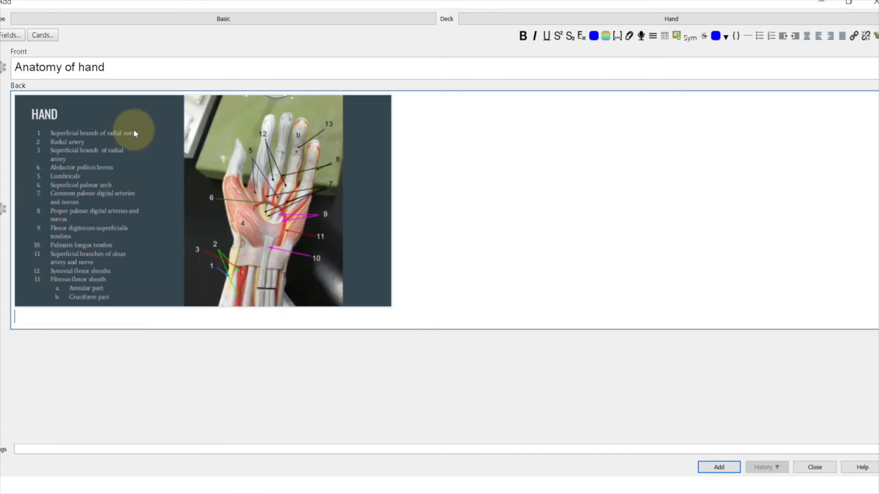
Add the finished note to the Hand deck and close the note editor.
triple_click(112, 67)
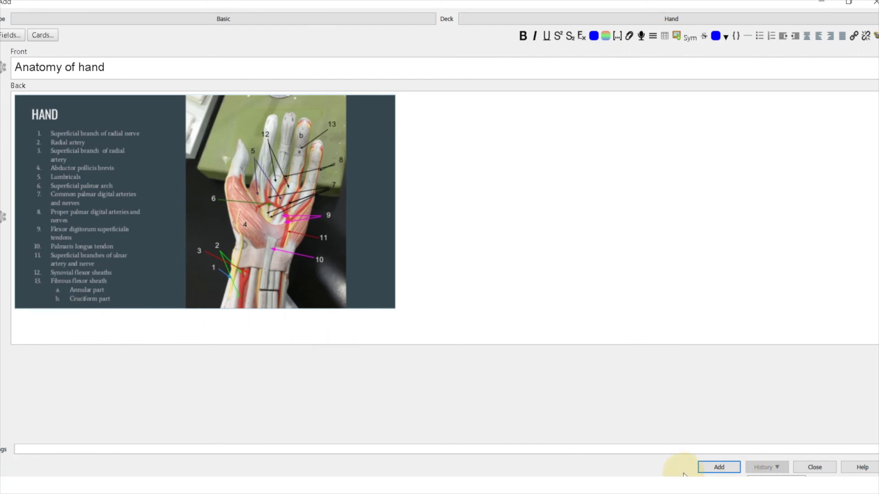
left_click(718, 467)
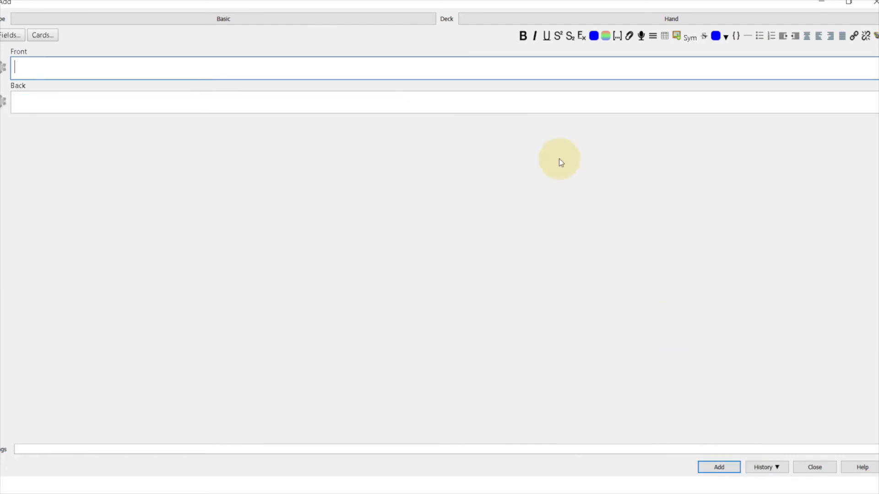
left_click(812, 466)
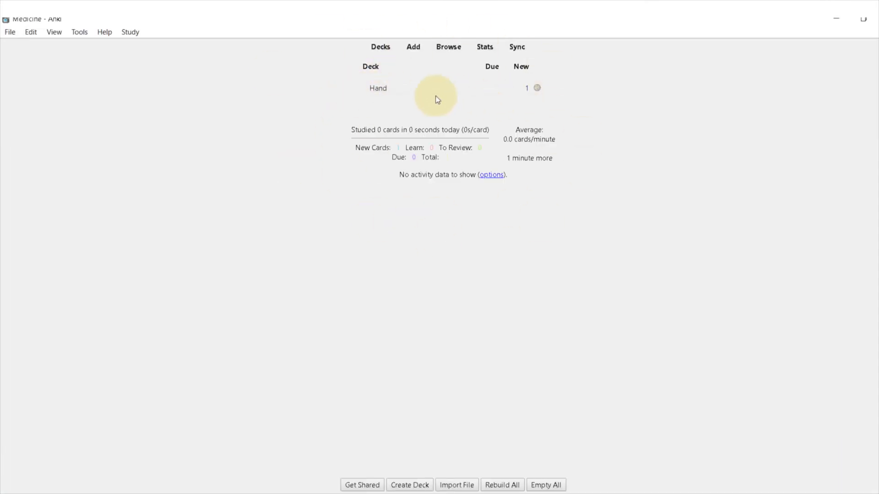
Study the Hand deck, reveal the answer to the "Anatomy of hand" card and rate it Again.
left_click(379, 90)
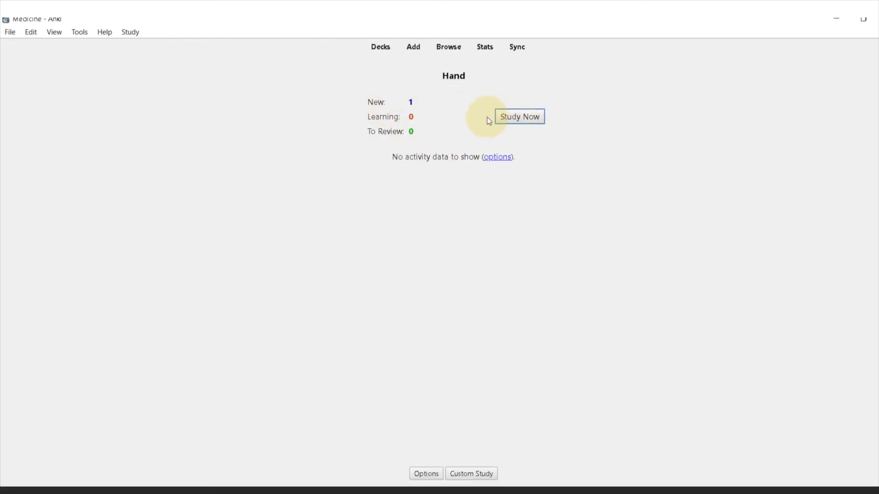
left_click(516, 118)
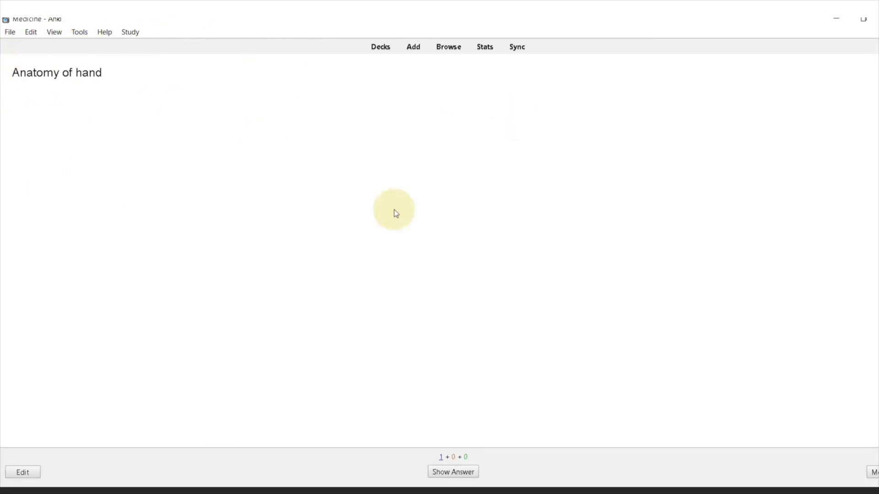
left_click(453, 477)
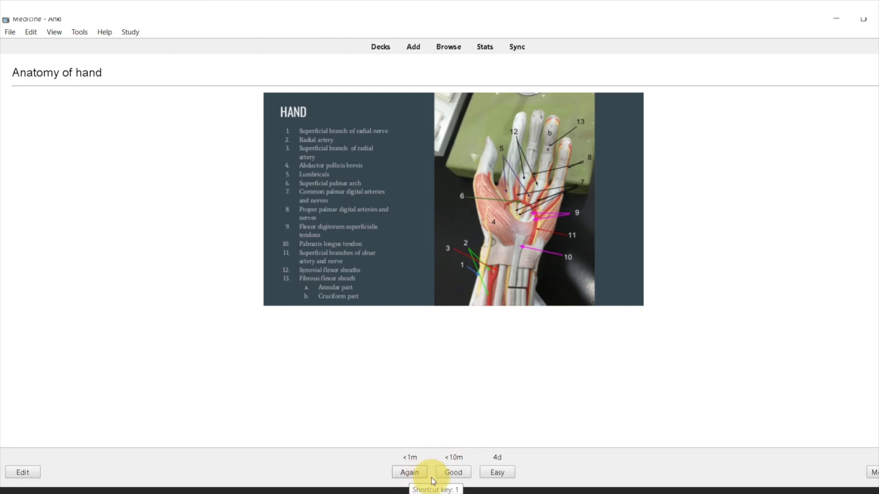
left_click(410, 472)
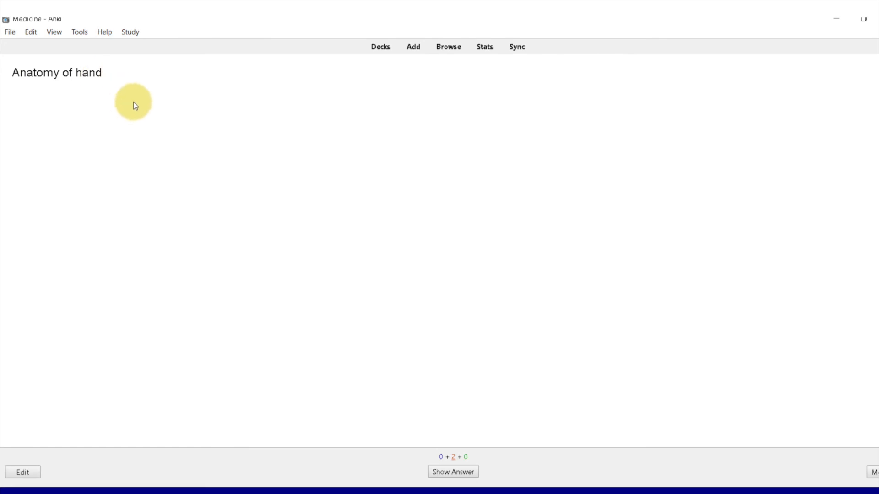
Return to the deck list and view the sync account sign-in, dismissing it without signing in.
key("d")
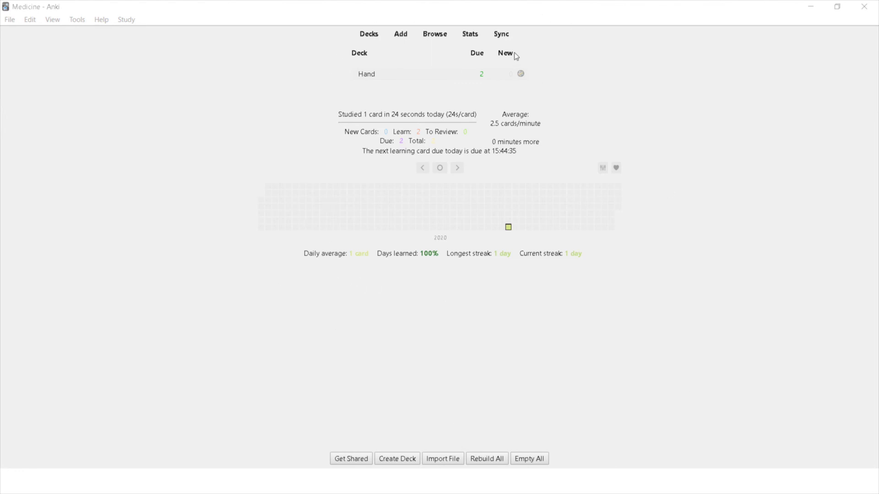
left_click(506, 39)
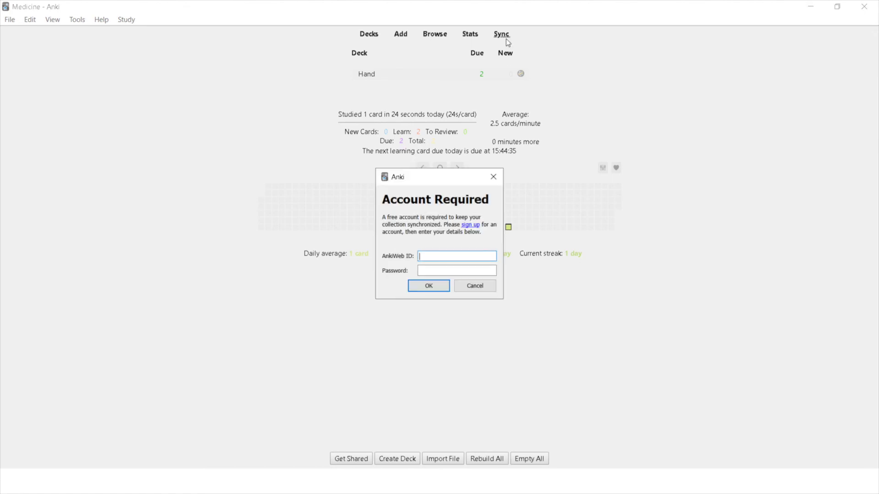
left_click(498, 178)
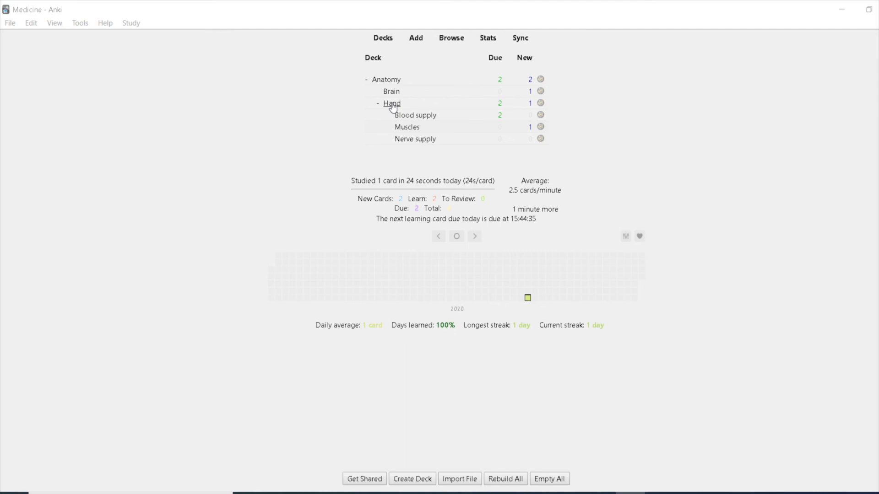
Study the Muscles subdeck under Anatomy's Hand deck and reveal the answer to the "Name the muscles" card.
left_click(397, 128)
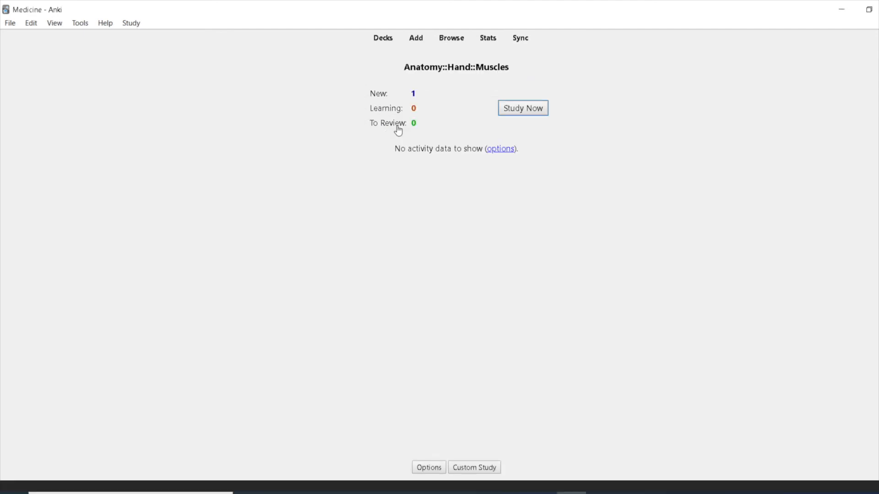
left_click(524, 112)
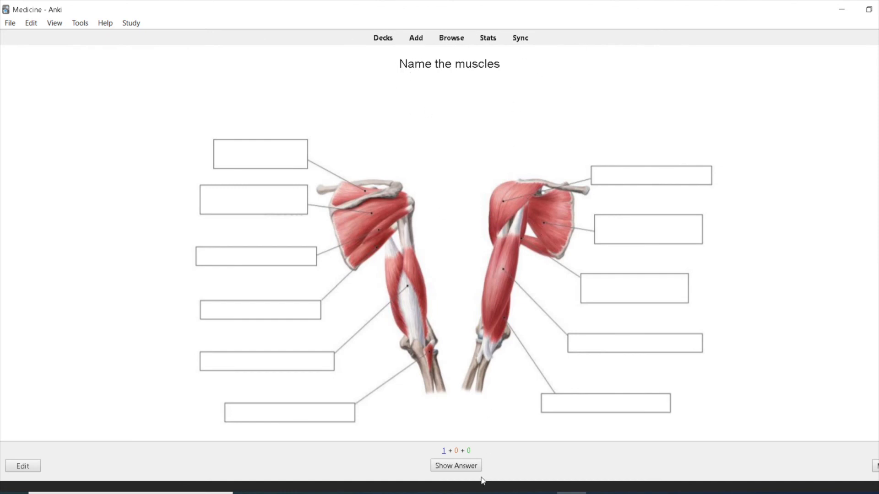
key("space")
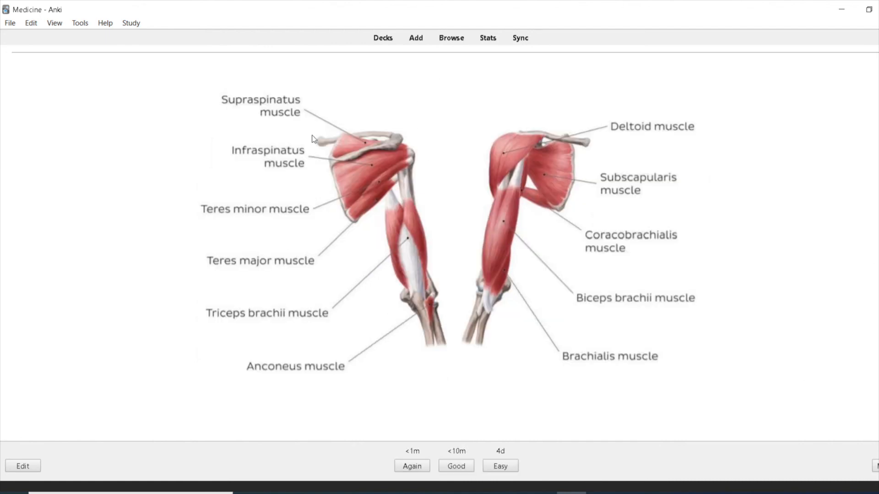